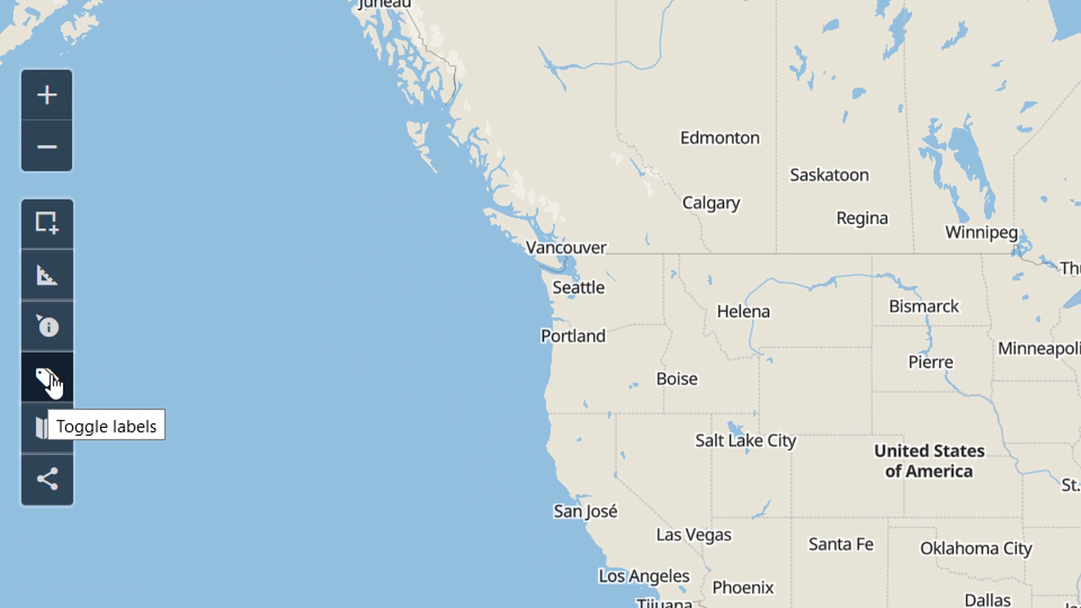
# - Switch the basemap from the street map to Satellite imagery
pyautogui.click(51, 442)
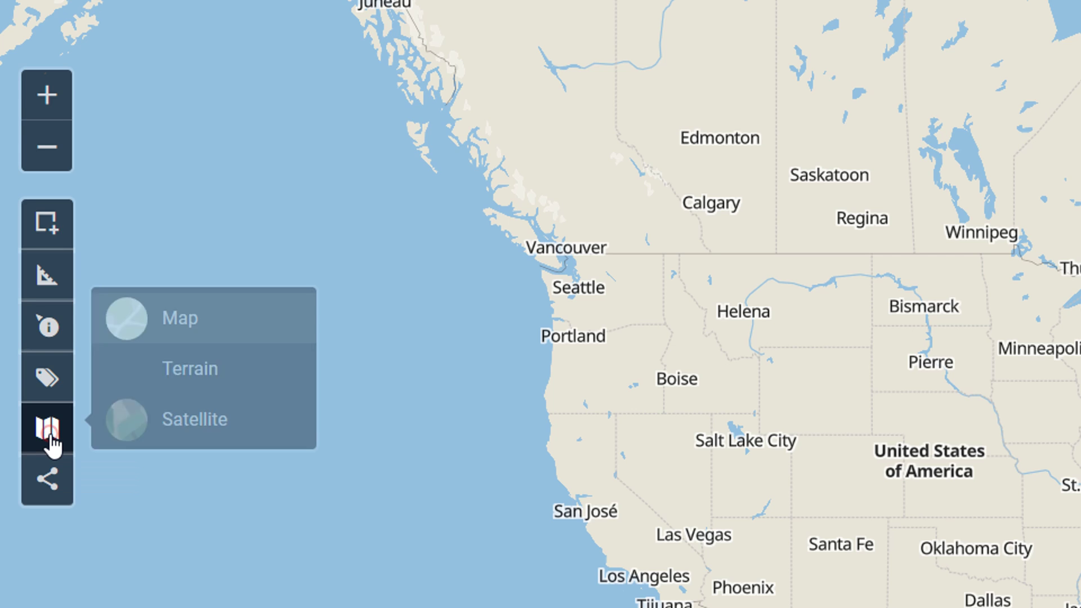
pyautogui.click(190, 433)
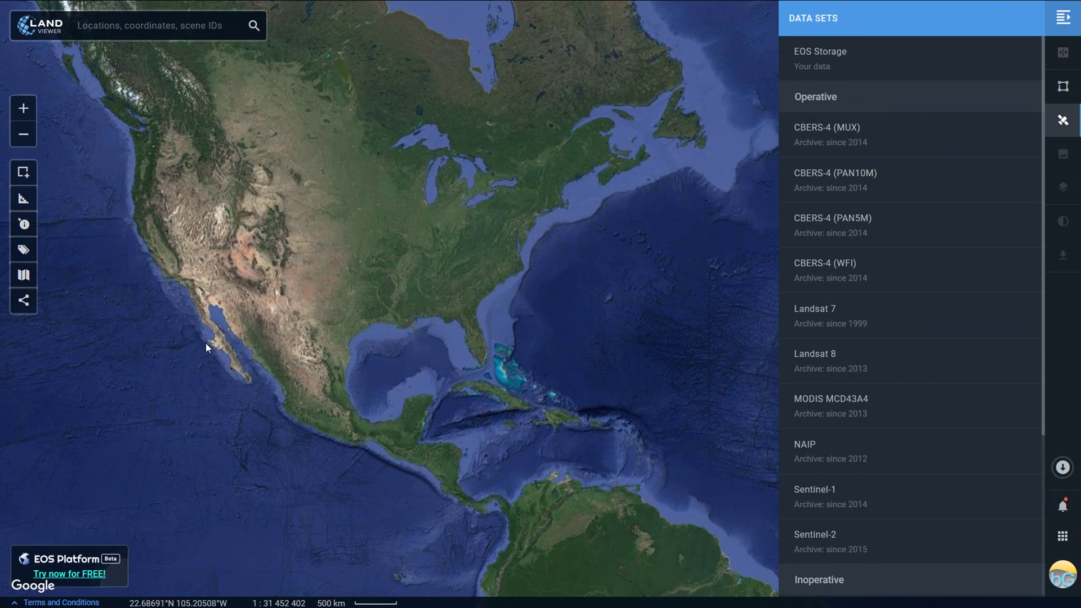
# - Turn on place labels and pan and zoom to San Pedro Sula in northwestern Honduras
pyautogui.click(24, 251)
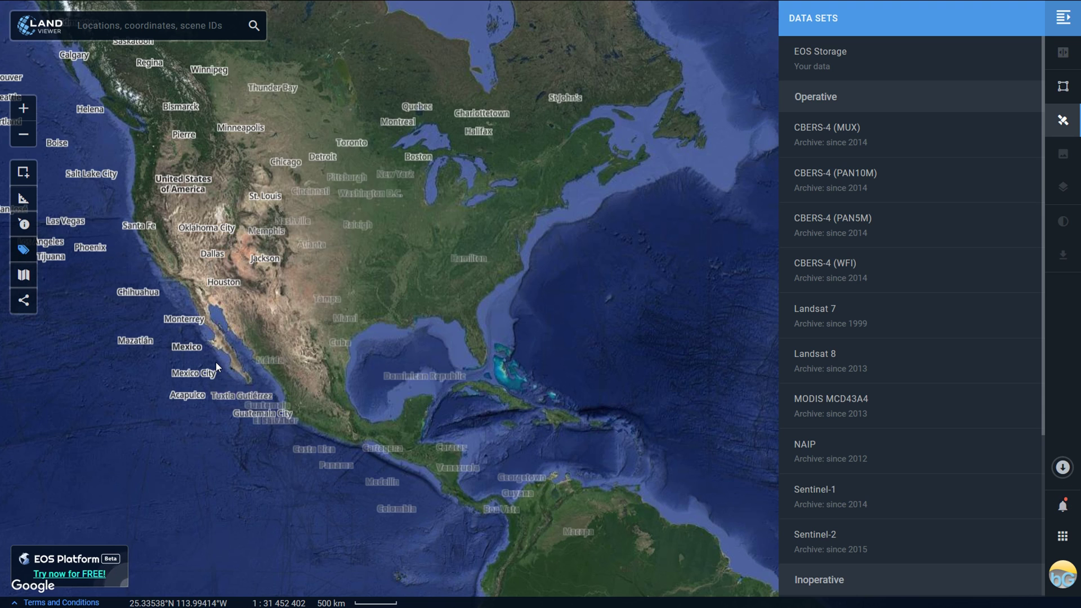
pyautogui.moveTo(500, 493); pyautogui.dragTo(544, 456)
pyautogui.scroll(2, 340, 378)
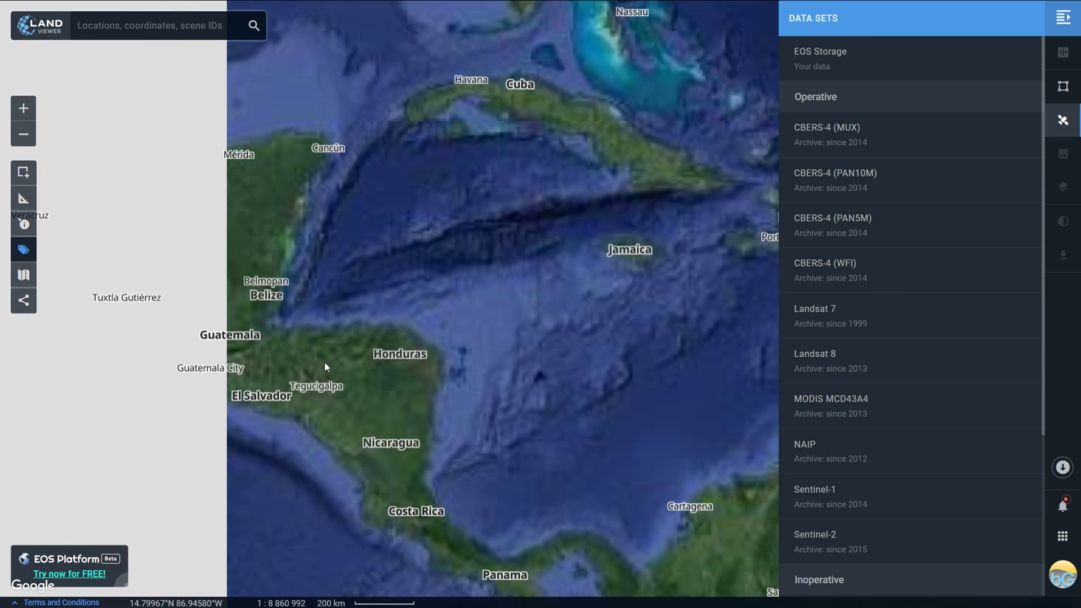
pyautogui.scroll(2, 324, 362)
pyautogui.scroll(2, 201, 311)
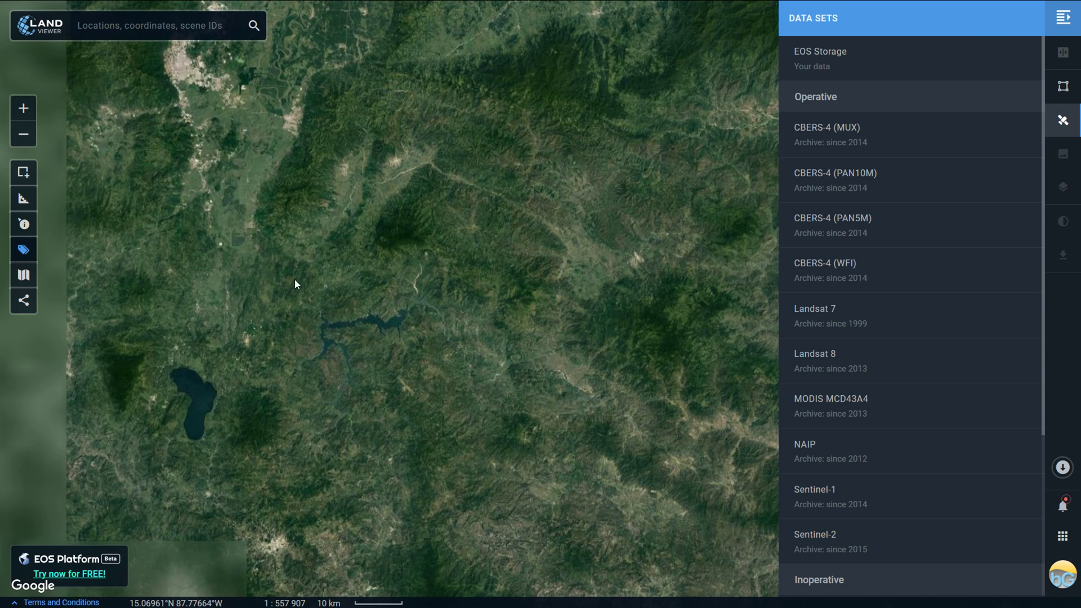
pyautogui.moveTo(246, 258); pyautogui.dragTo(587, 416)
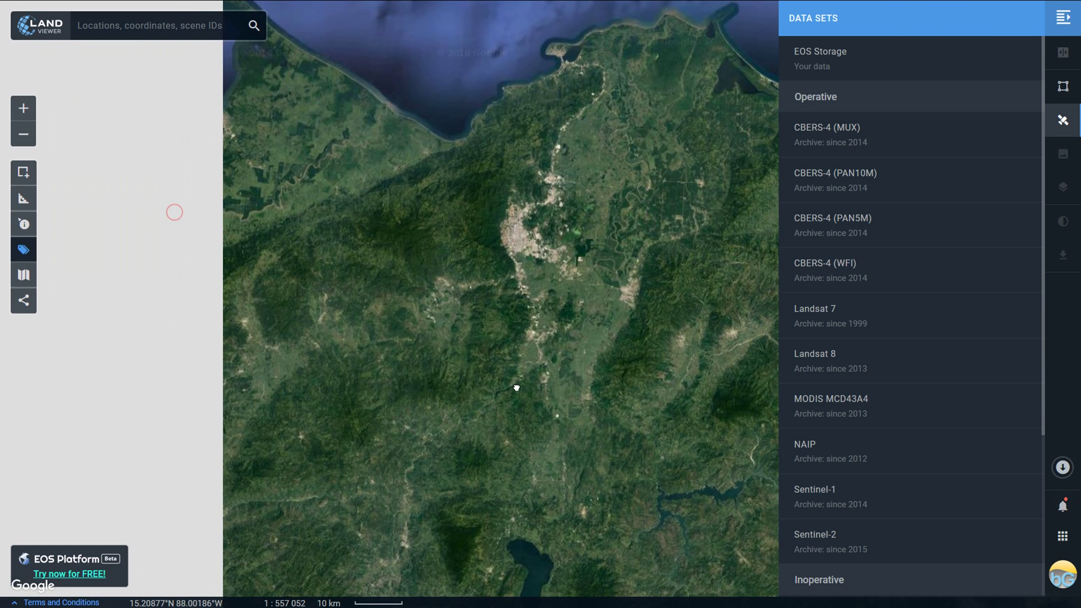
pyautogui.moveTo(471, 263); pyautogui.dragTo(442, 365)
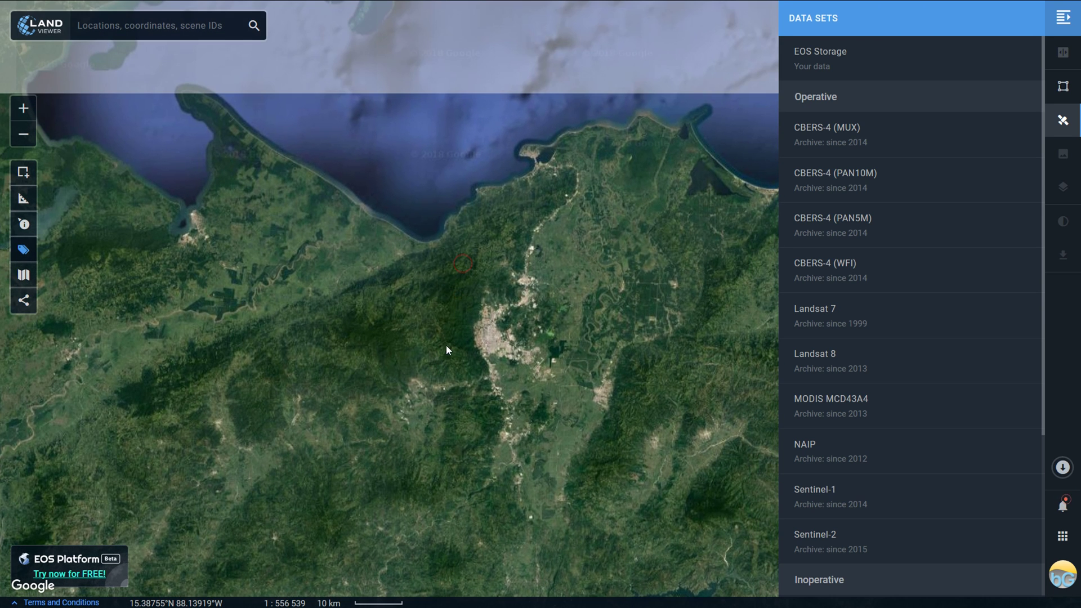
# - Hide the labels and zoom one level closer on the hills west of the city
pyautogui.click(25, 276)
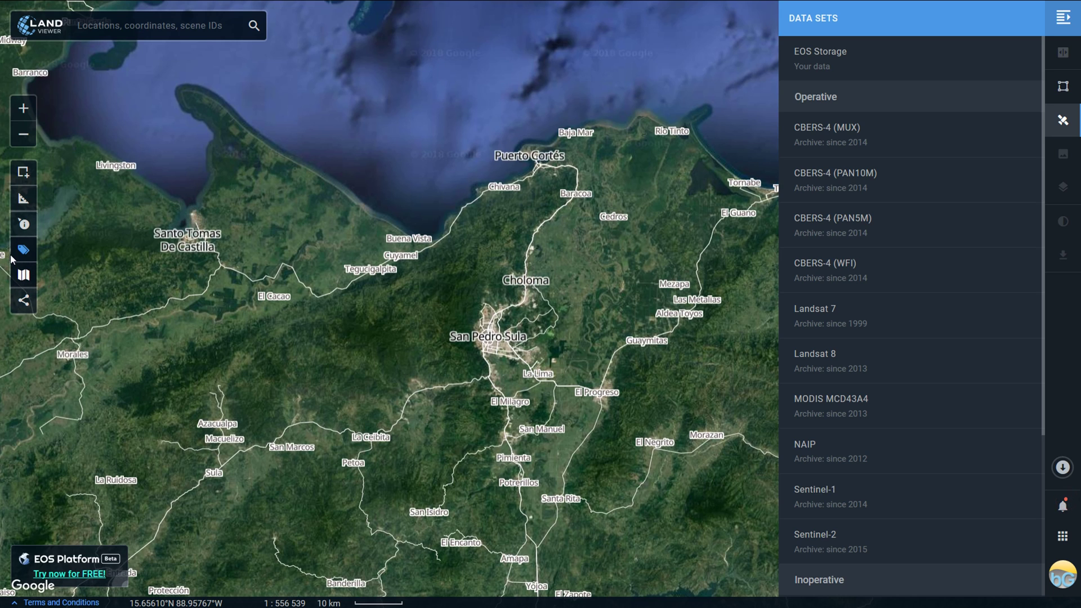
pyautogui.click(21, 252)
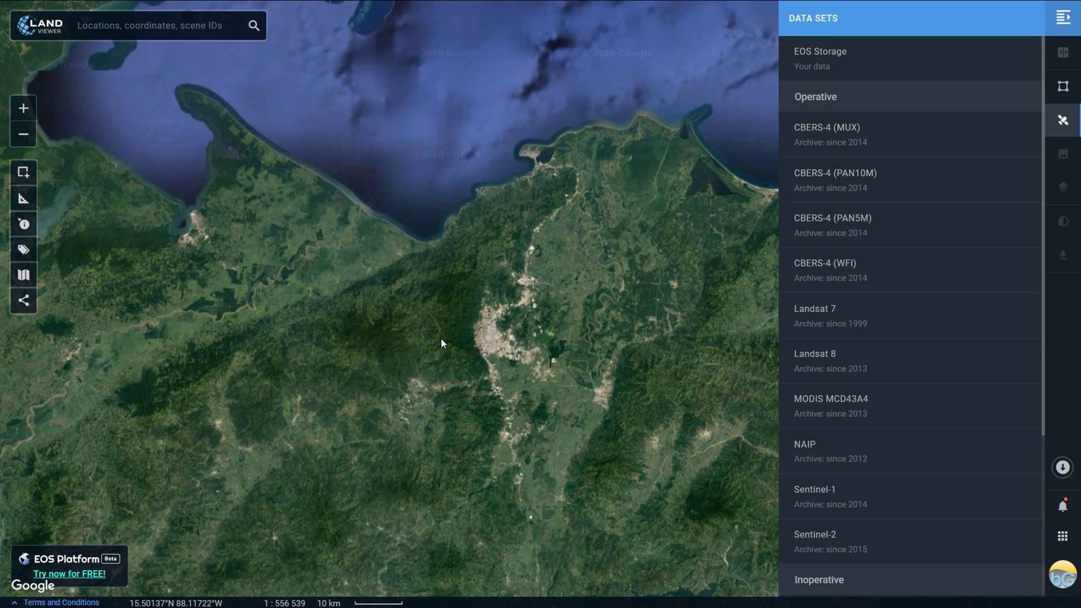
pyautogui.scroll(3, 450, 339)
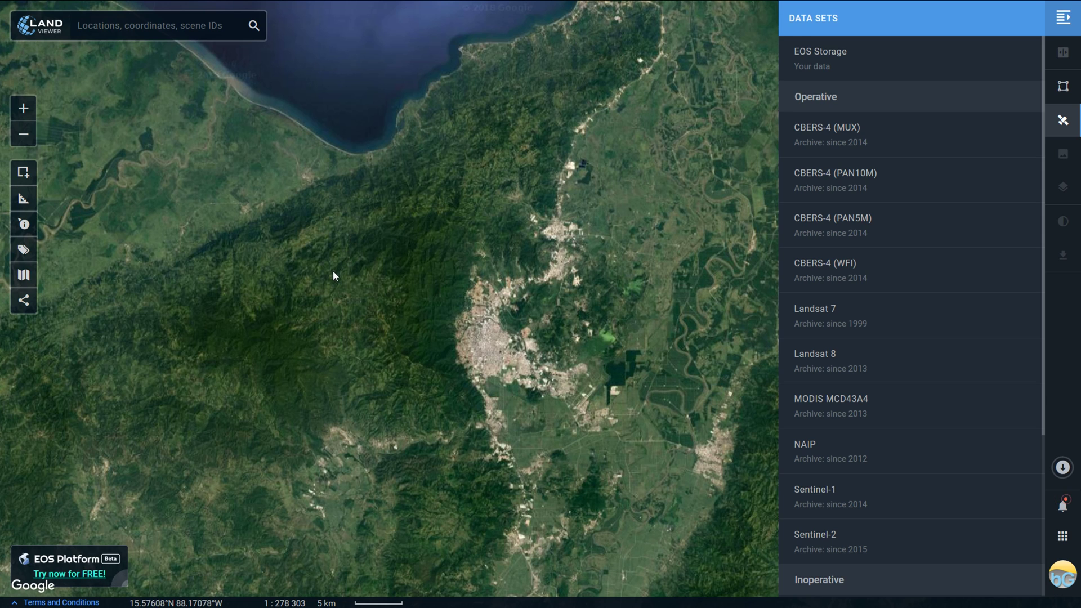
pyautogui.moveTo(387, 355); pyautogui.dragTo(450, 309)
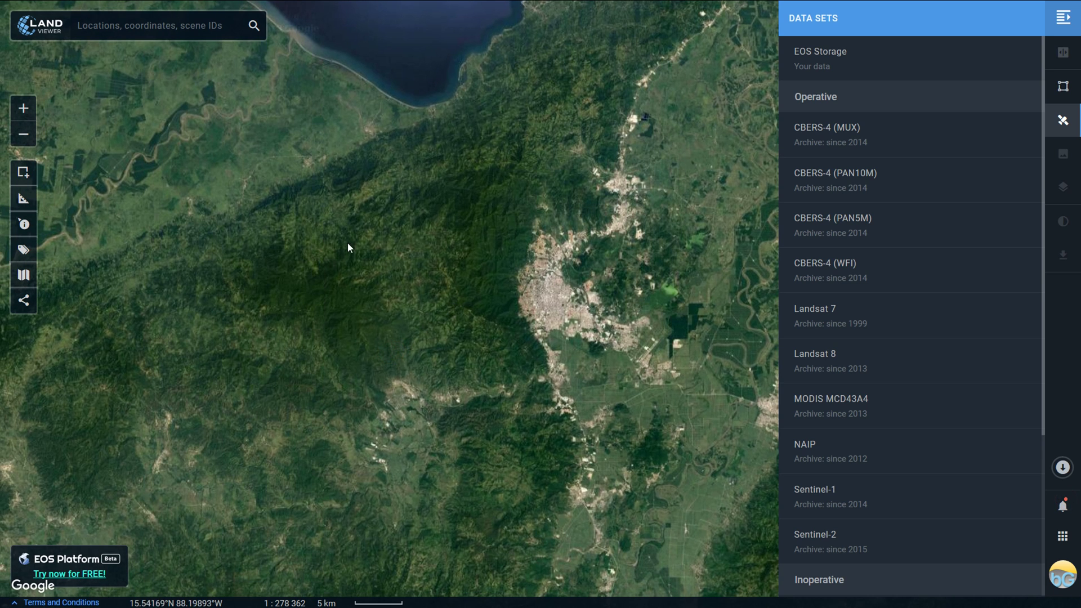
pyautogui.moveTo(387, 291); pyautogui.dragTo(434, 261)
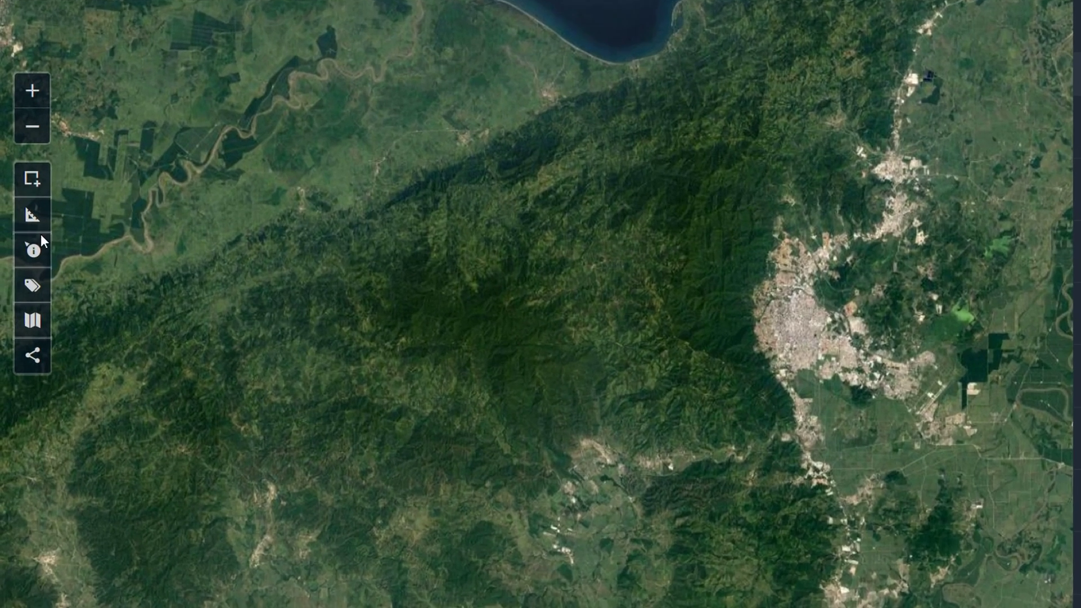
# - Draw a 1074.07 km² rectangular AOI over the hills west of San Pedro Sula and open its options
pyautogui.click(25, 172)
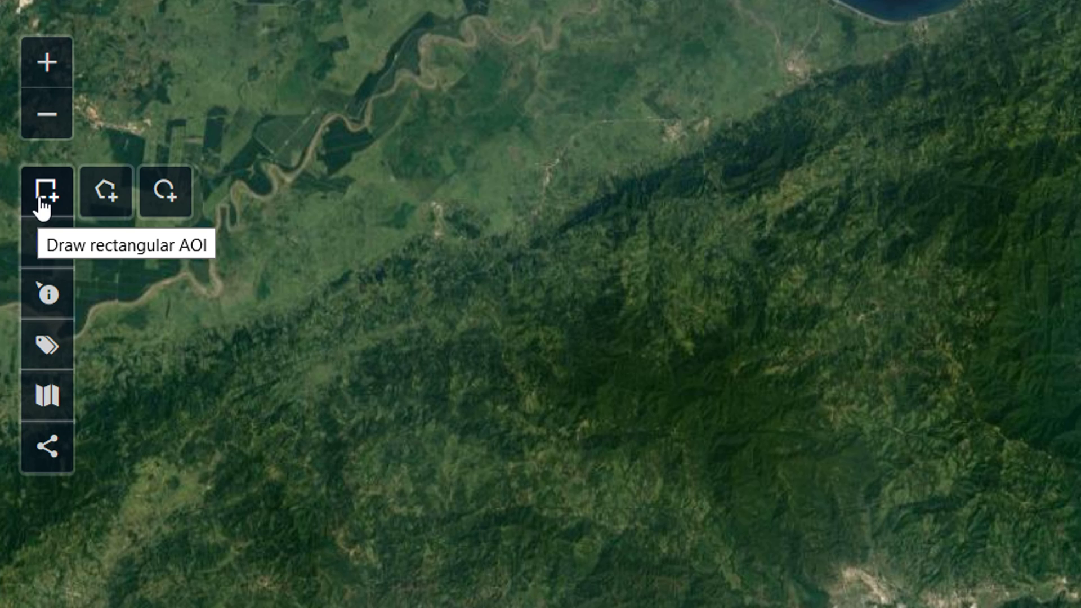
pyautogui.click(40, 202)
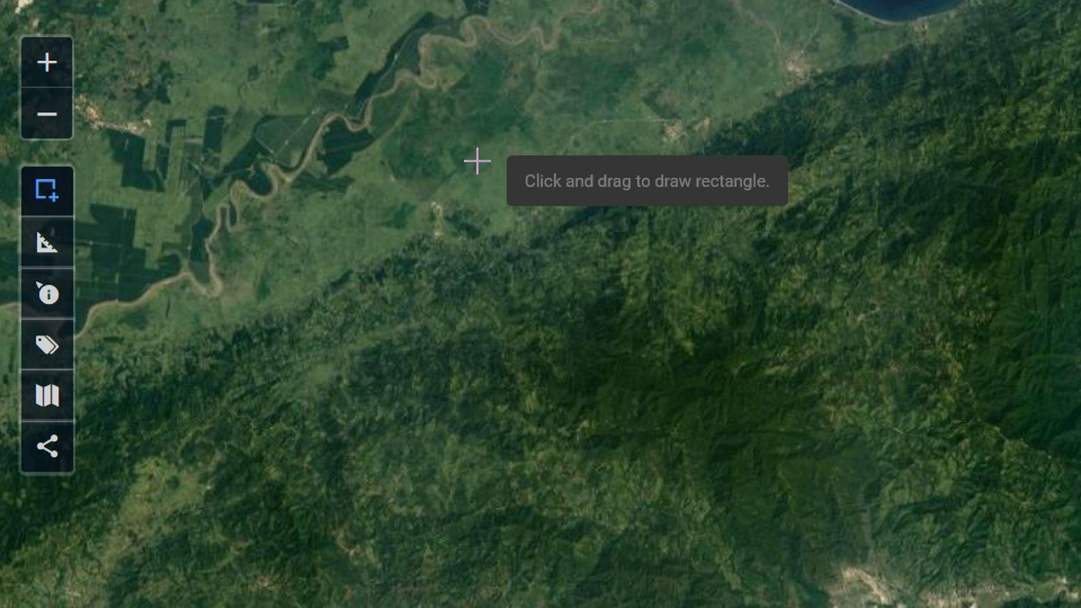
pyautogui.moveTo(426, 115); pyautogui.dragTo(1080, 603)
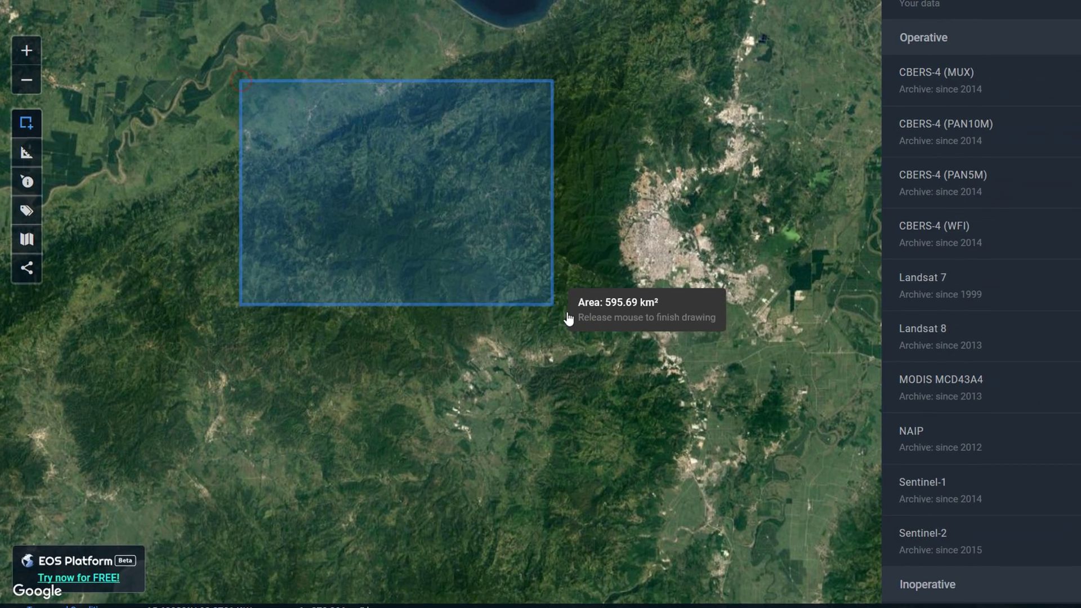
pyautogui.moveTo(701, 354); pyautogui.dragTo(701, 353)
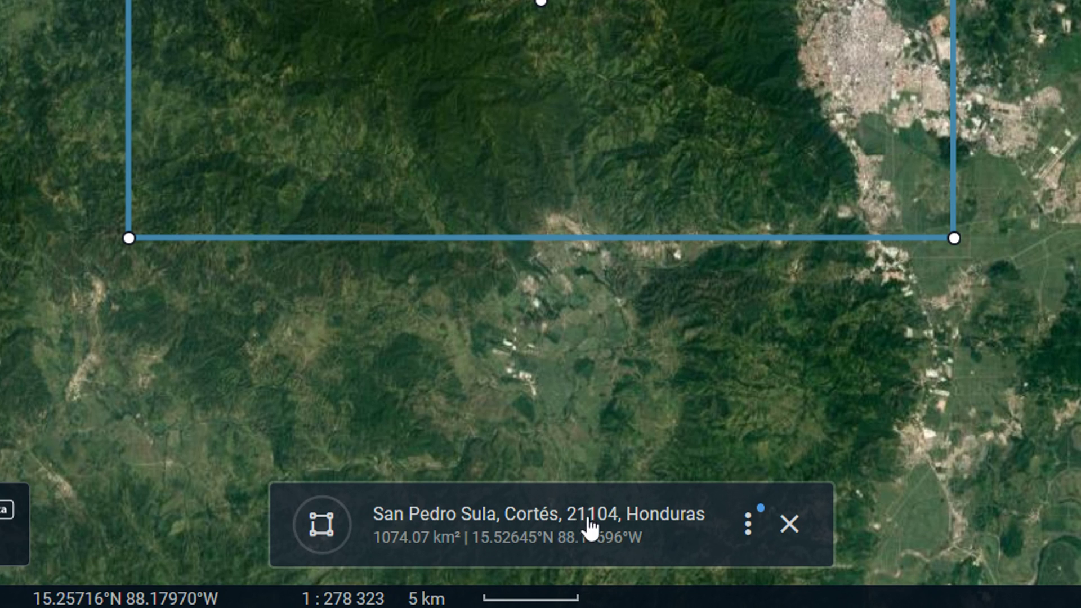
pyautogui.click(747, 532)
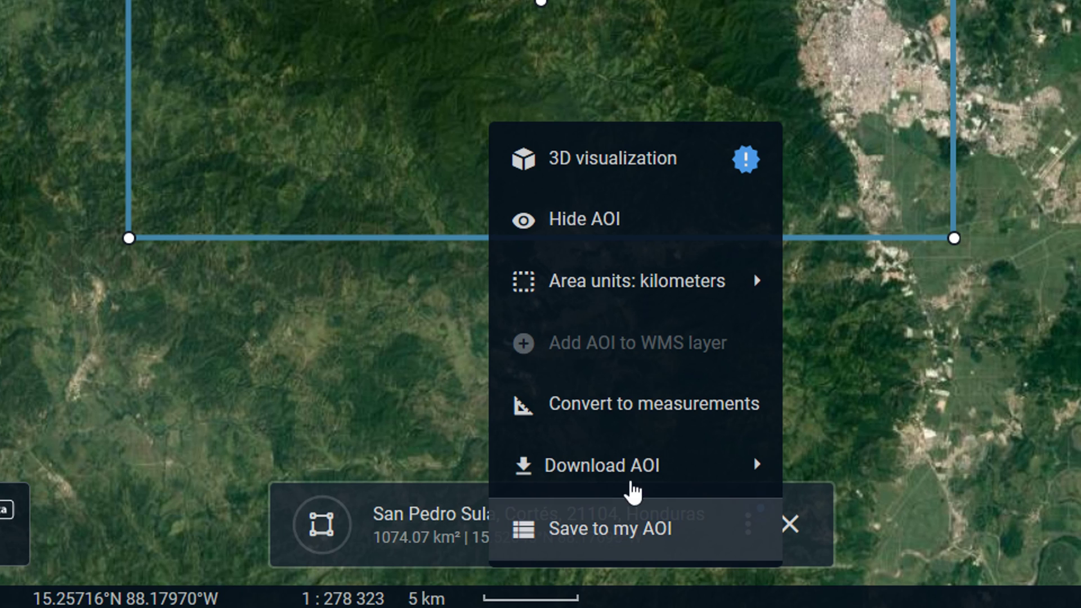
# - Save the drawn rectangle with Save to my AOI
pyautogui.moveTo(640, 470)
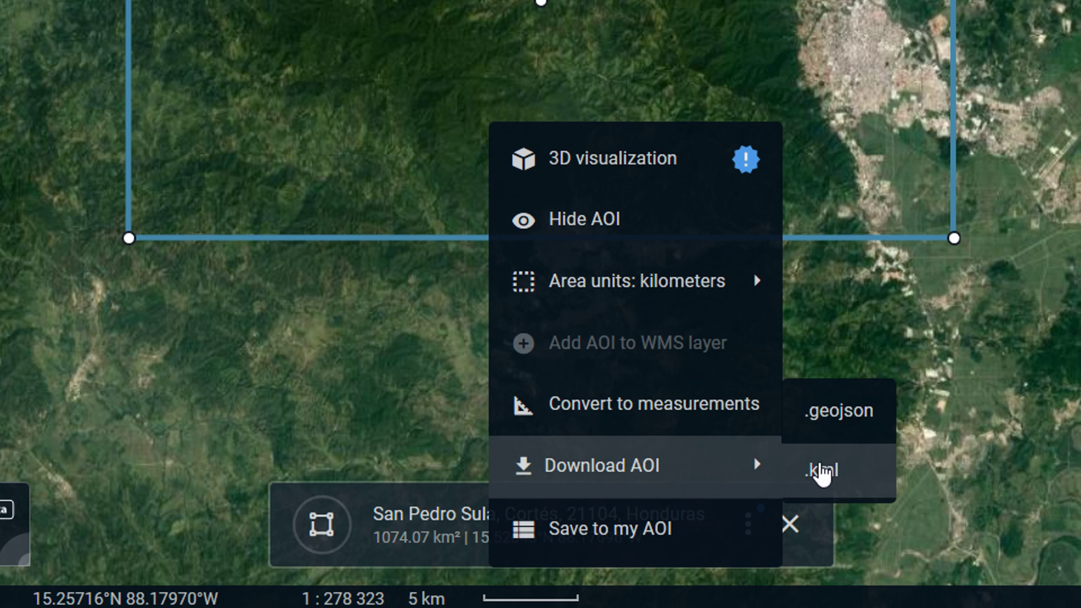
pyautogui.moveTo(668, 290)
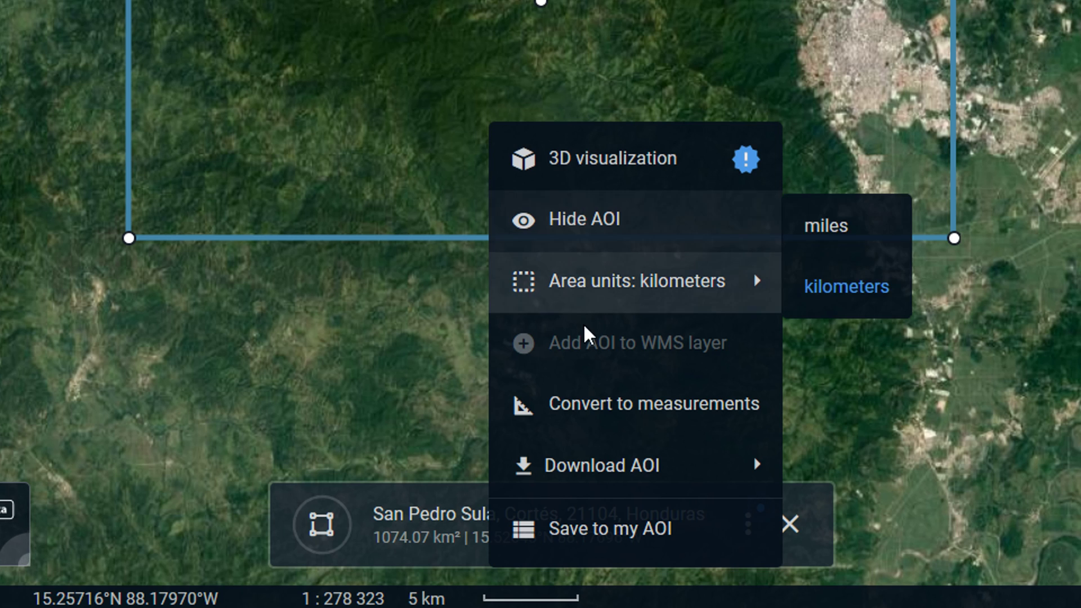
pyautogui.moveTo(608, 466)
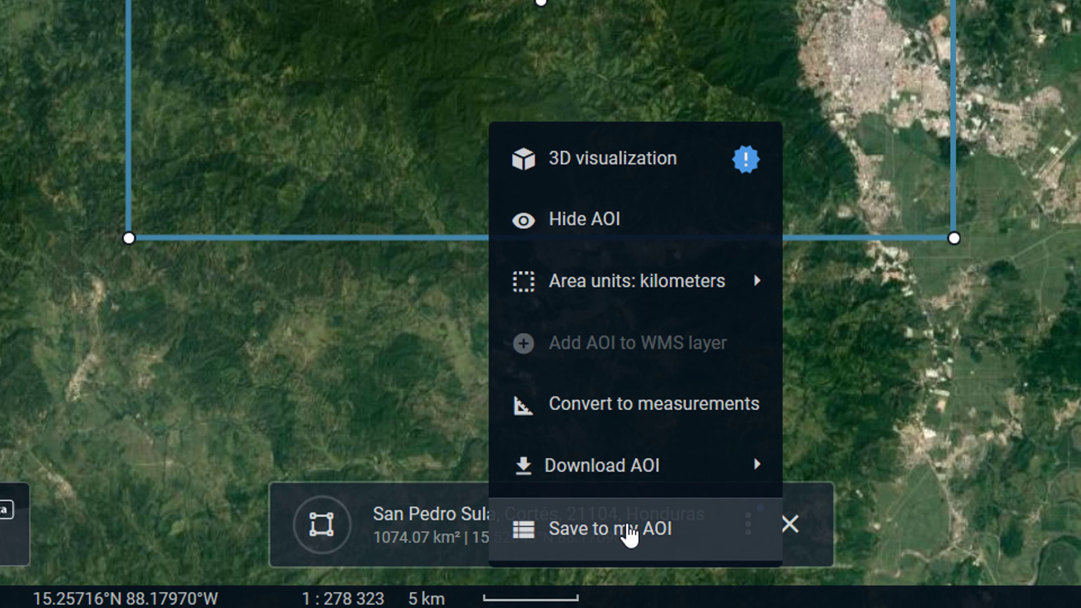
pyautogui.click(628, 535)
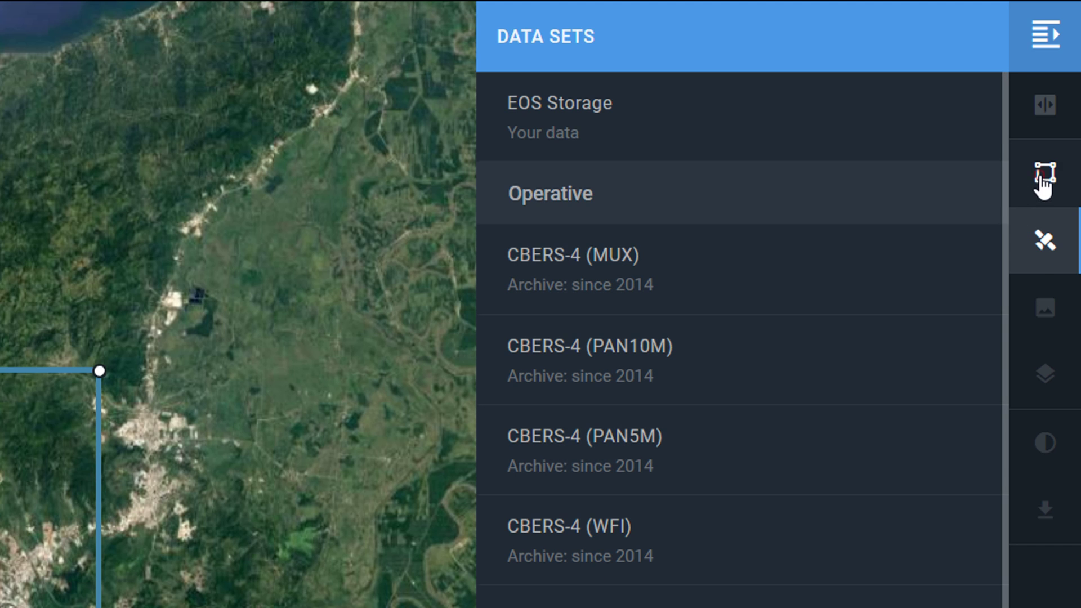
pyautogui.click(1043, 186)
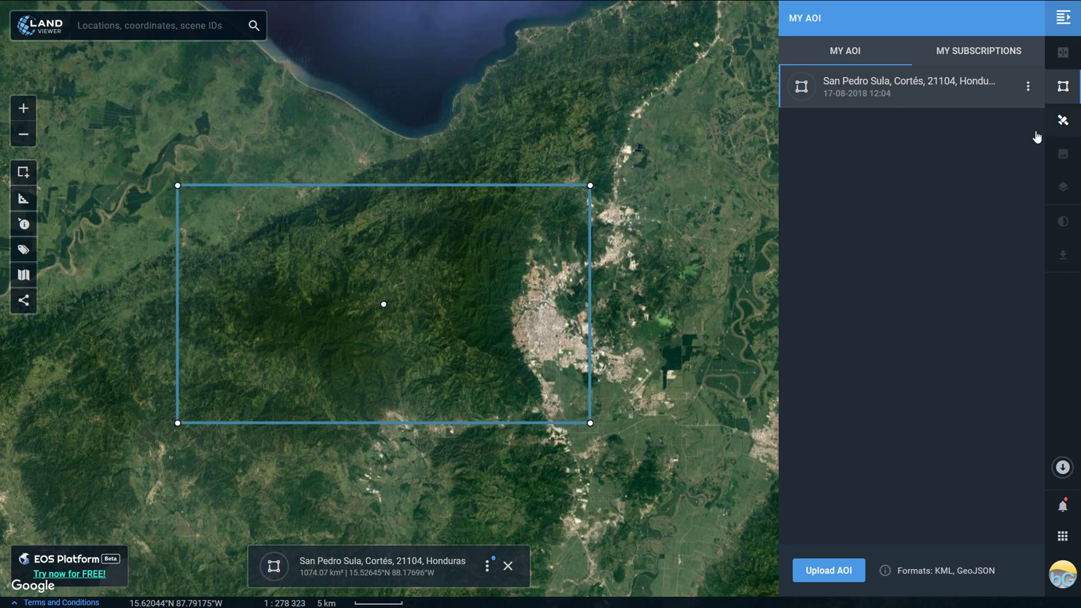
pyautogui.click(1065, 122)
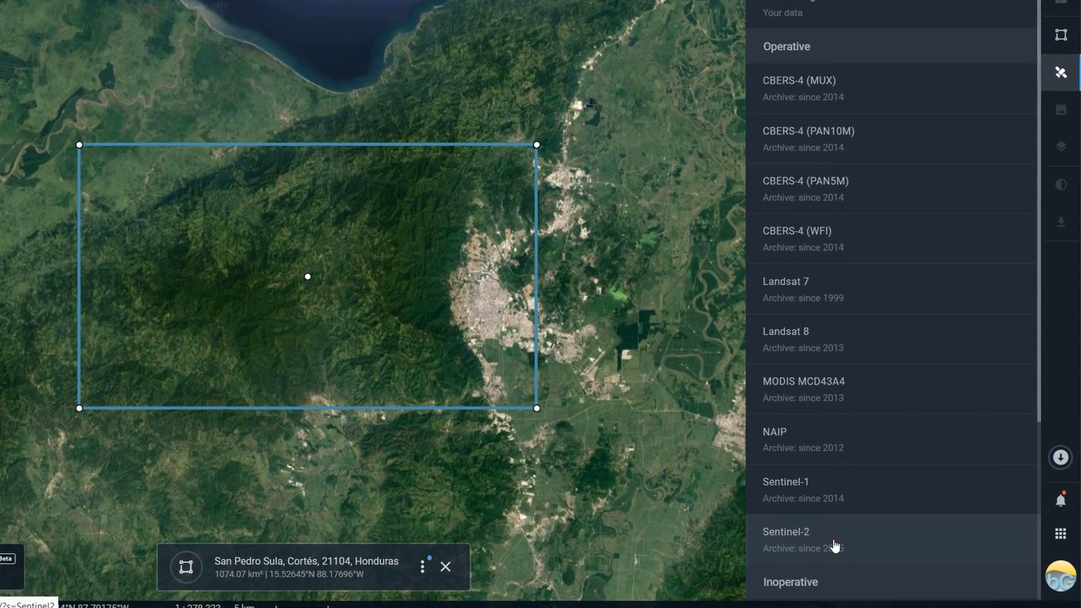
# - Search Sentinel-2 over the AOI (57 scenes) and overlay the 5 Aug 2018 scene
pyautogui.click(858, 543)
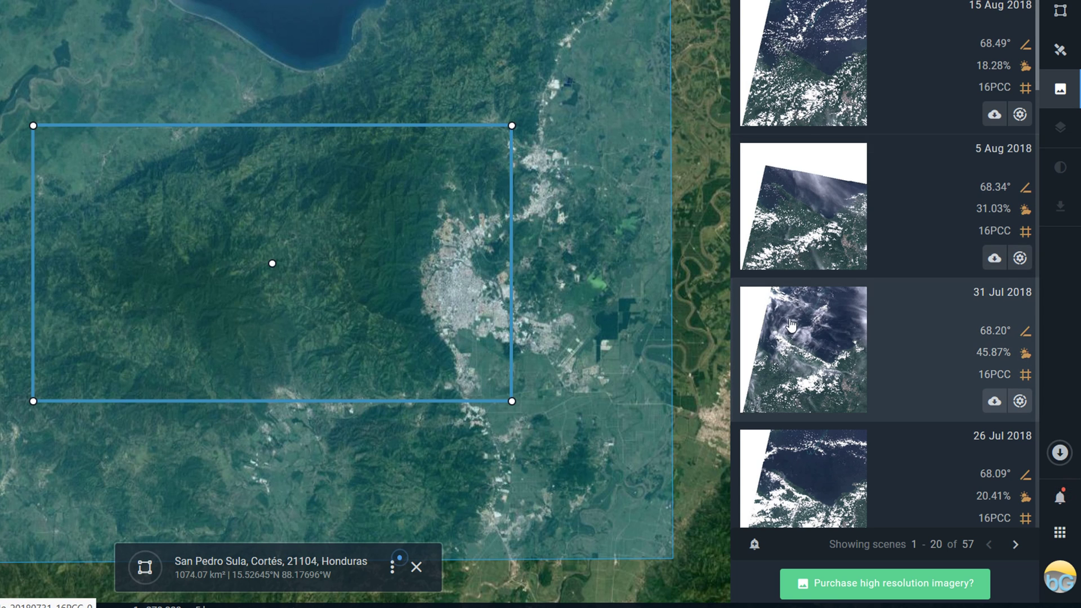
pyautogui.click(828, 227)
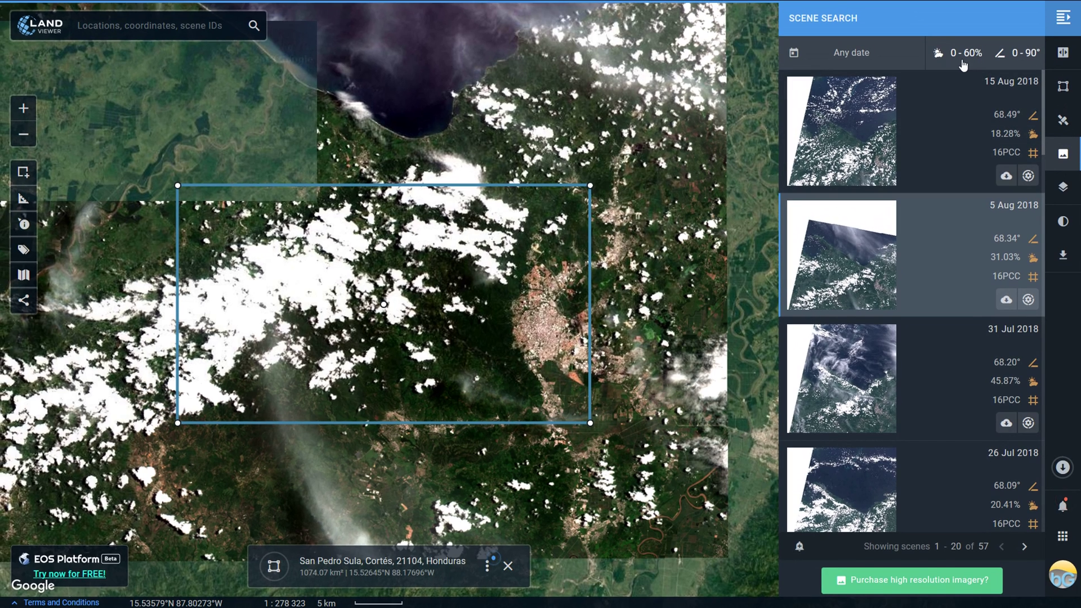
# - Filter the Sentinel-2 results to 0–10% cloudiness, leaving 13 scenes
pyautogui.click(963, 65)
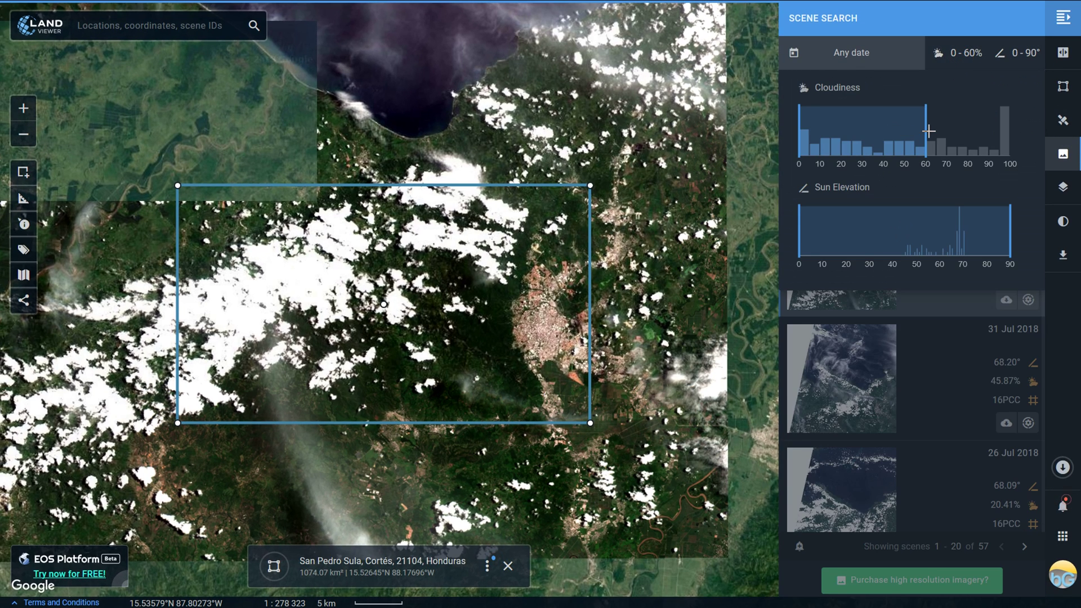
pyautogui.moveTo(928, 131); pyautogui.dragTo(798, 130)
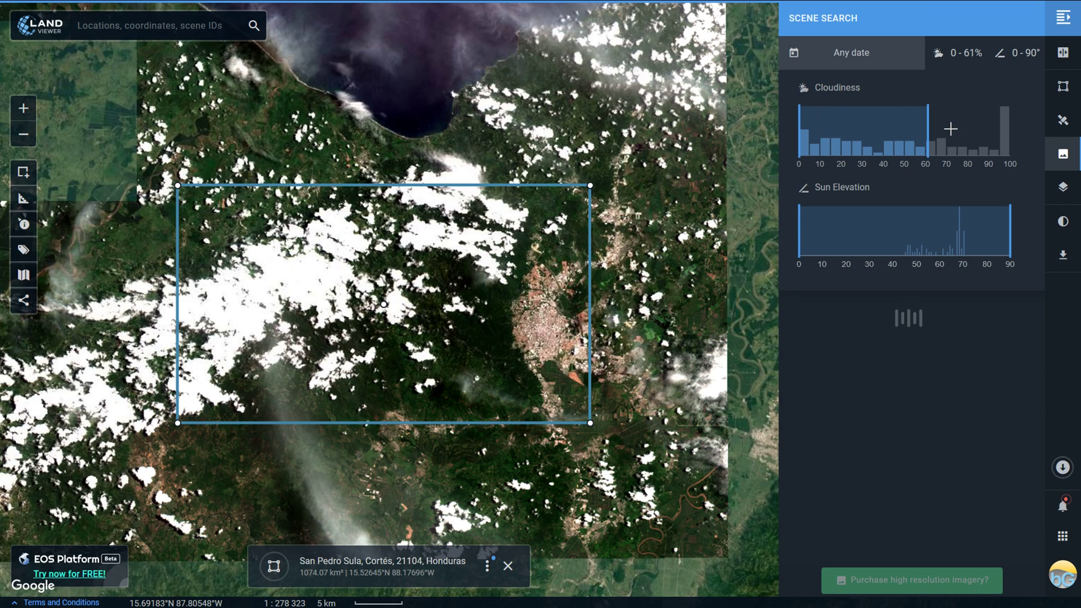
pyautogui.moveTo(927, 124); pyautogui.dragTo(821, 128)
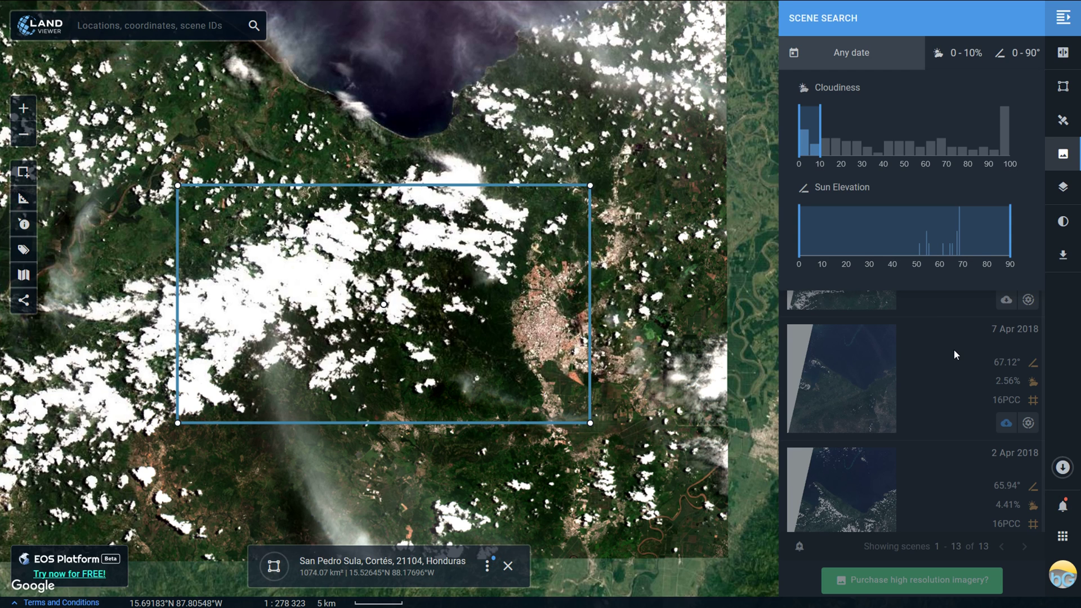
pyautogui.click(845, 388)
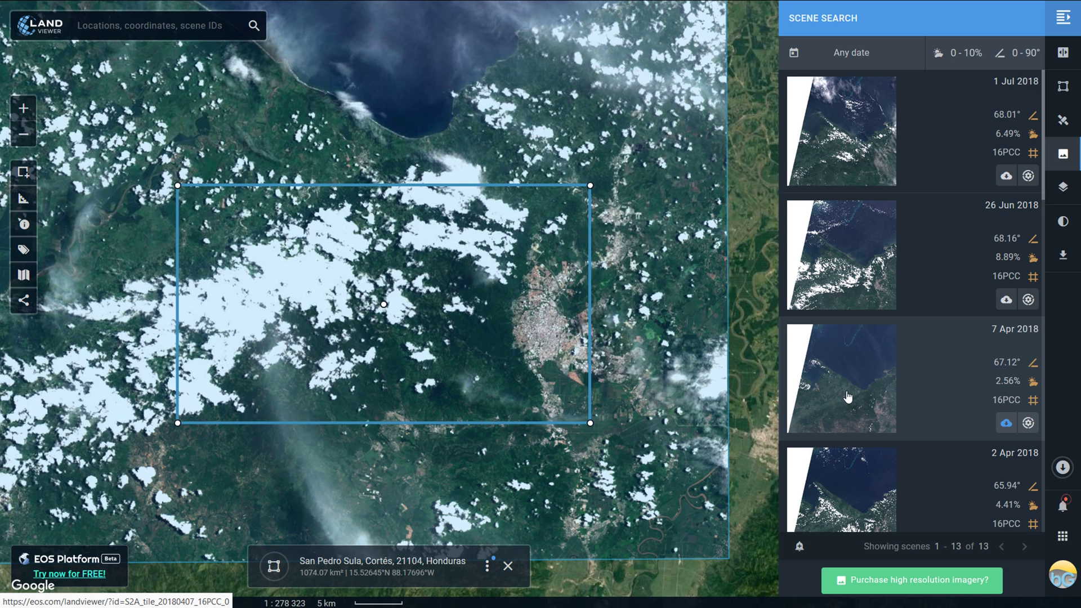
# - Display the 7 Apr 2018 scene at 2.56% cloud and zoom in and out to inspect it
pyautogui.click(850, 396)
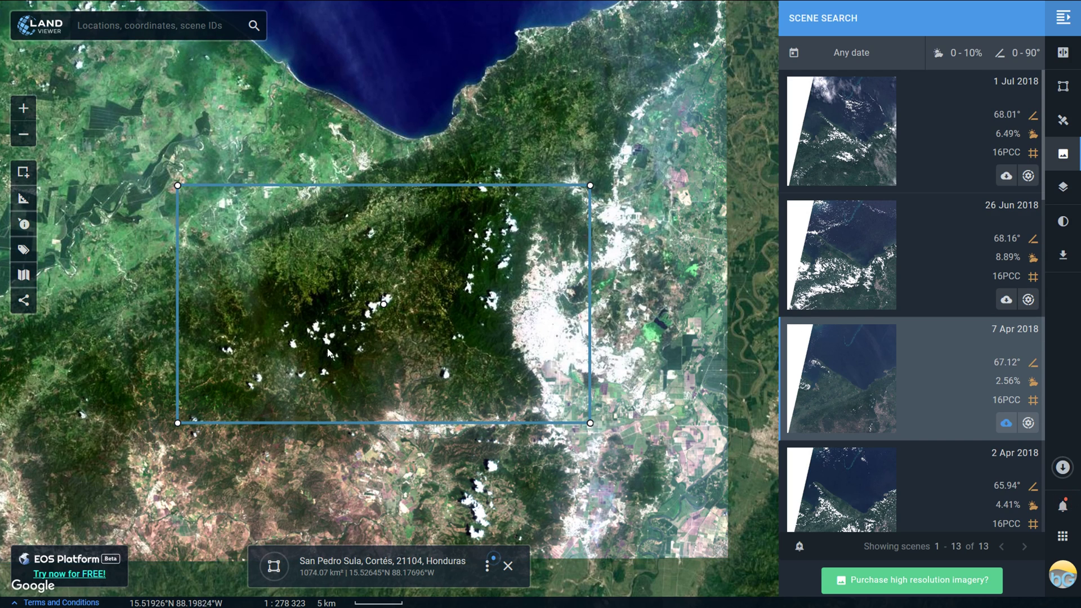
pyautogui.scroll(2, 332, 354)
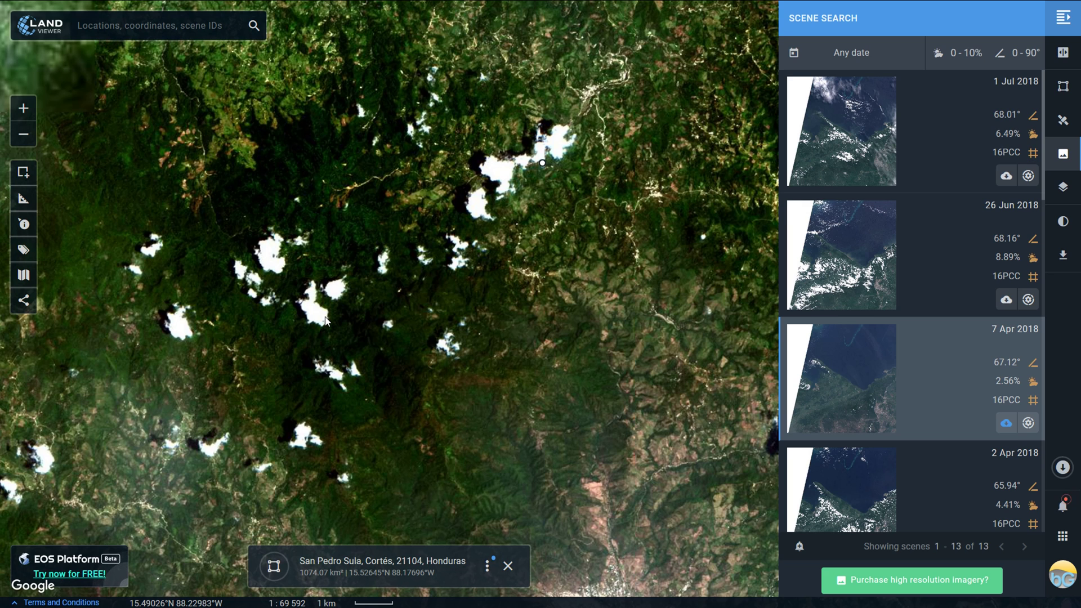
pyautogui.scroll(-2, 394, 276)
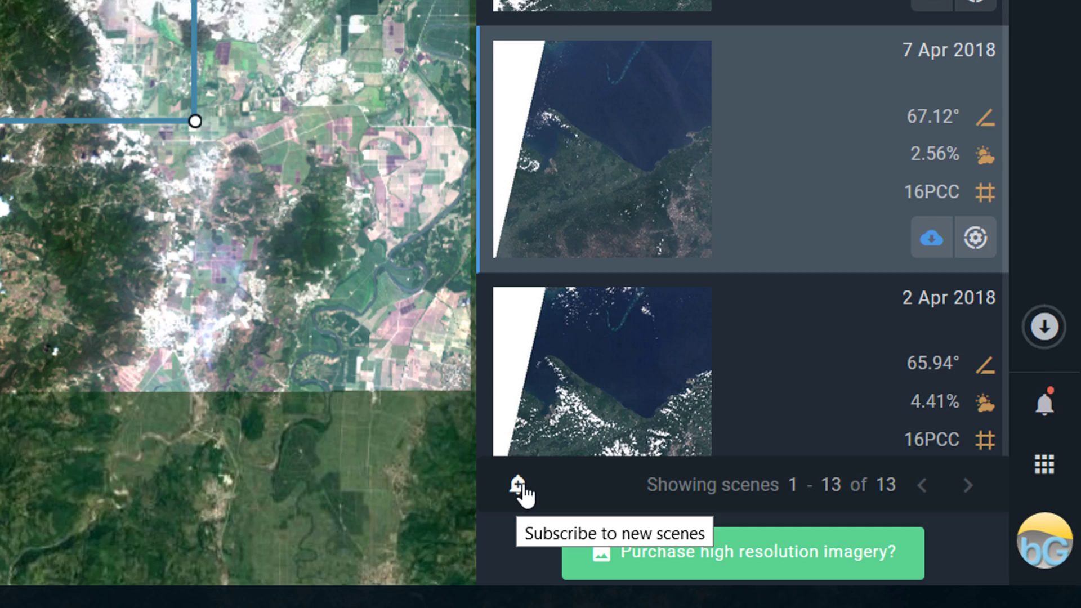
# - Subscribe to new Sentinel-2 scenes with 0–10% cloud and 0–90° sun elevation over the AOI
pyautogui.click(518, 485)
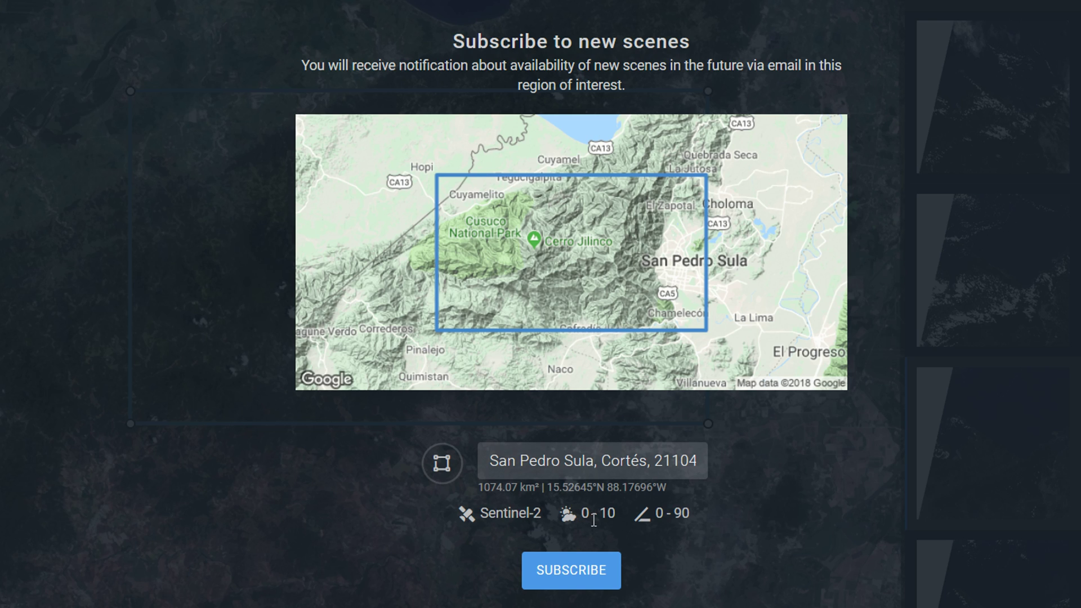
pyautogui.click(573, 582)
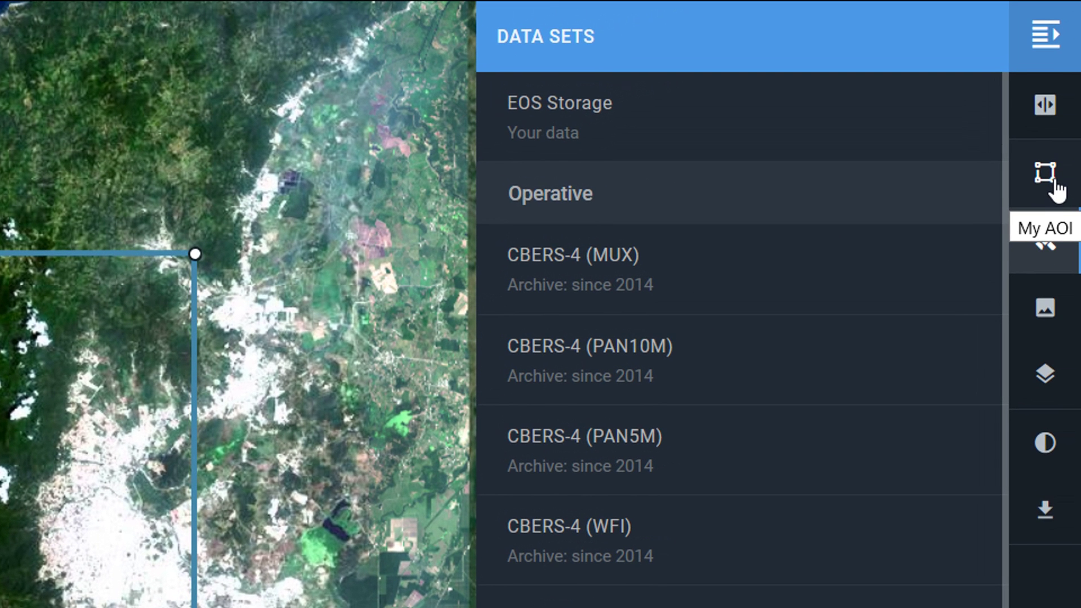
# - Check the saved San Pedro Sula AOI in My AOI, then view My Subscriptions
pyautogui.click(1055, 189)
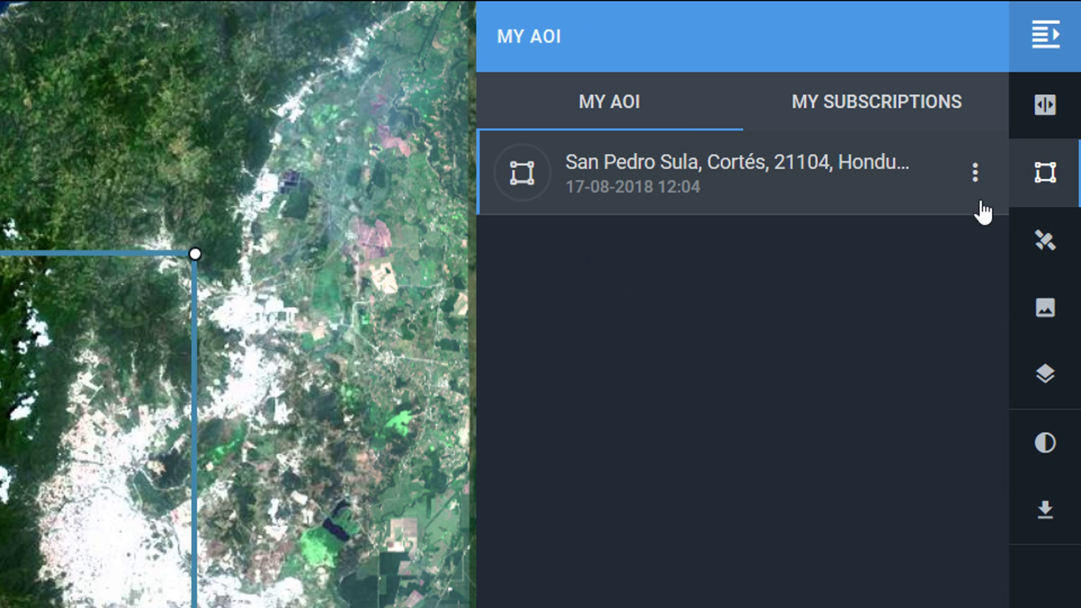
pyautogui.click(975, 172)
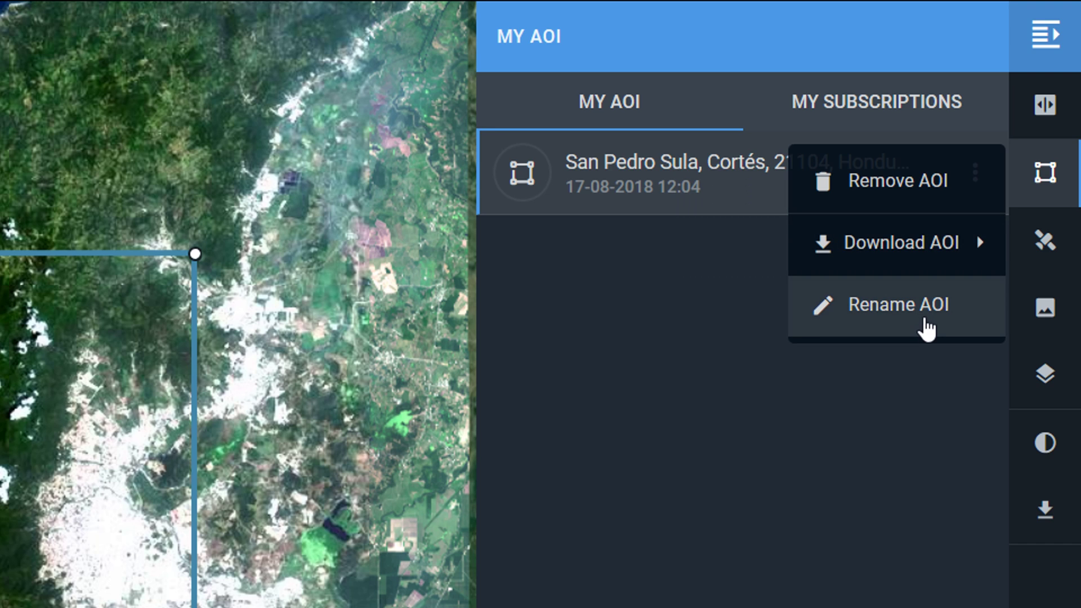
pyautogui.click(870, 102)
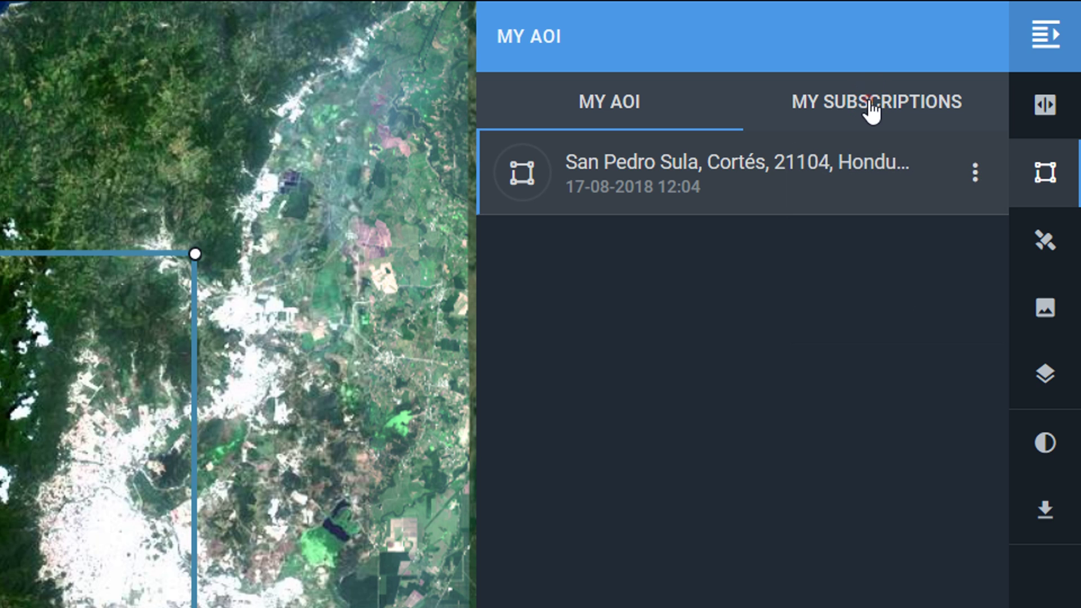
pyautogui.click(870, 103)
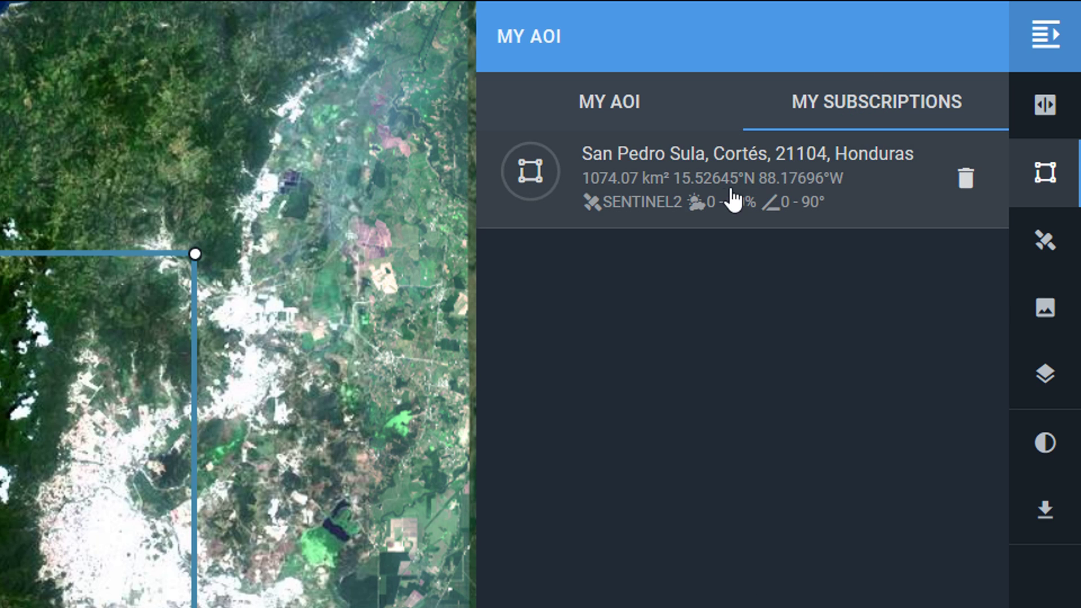